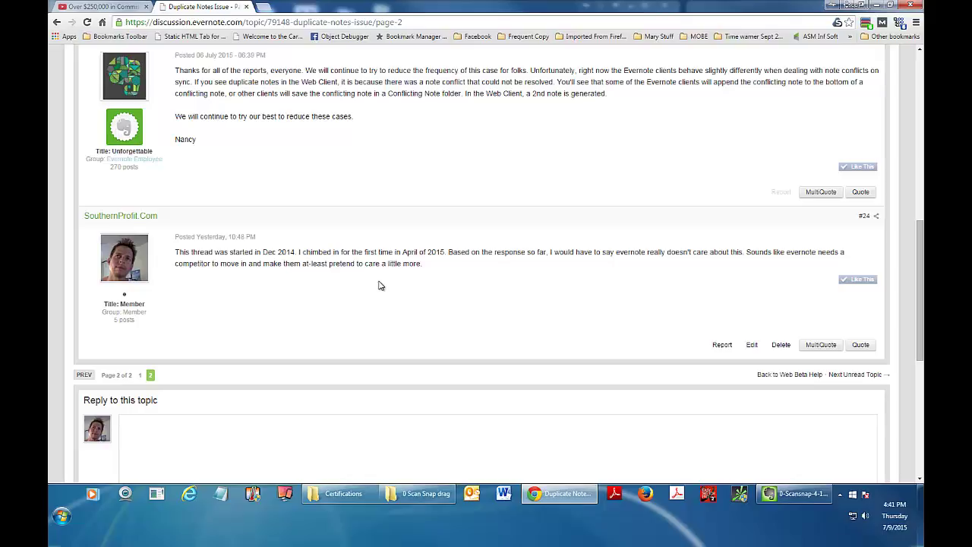
- Switch from the forum thread to Evernote and bring up the Certifications and 0 Scan Snap drag folder windows beside it
{"action": "scroll", "coordinate": [381, 286], "scroll_direction": "down", "scroll_amount": 1}
{"action": "scroll", "coordinate": [381, 286], "scroll_direction": "up", "scroll_amount": 1}
{"action": "scroll", "coordinate": [382, 296], "scroll_direction": "down", "scroll_amount": 1}
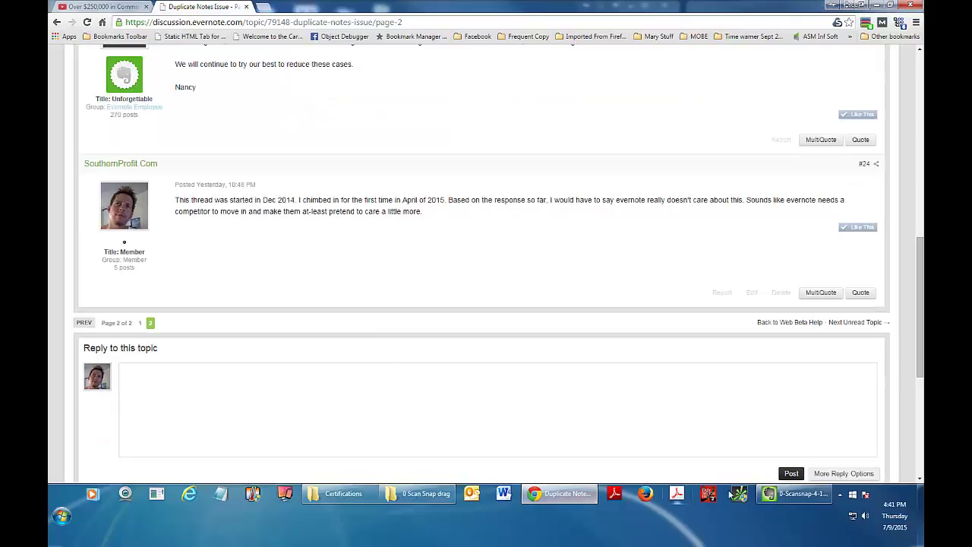
{"action": "mouse_move", "coordinate": [794, 501]}
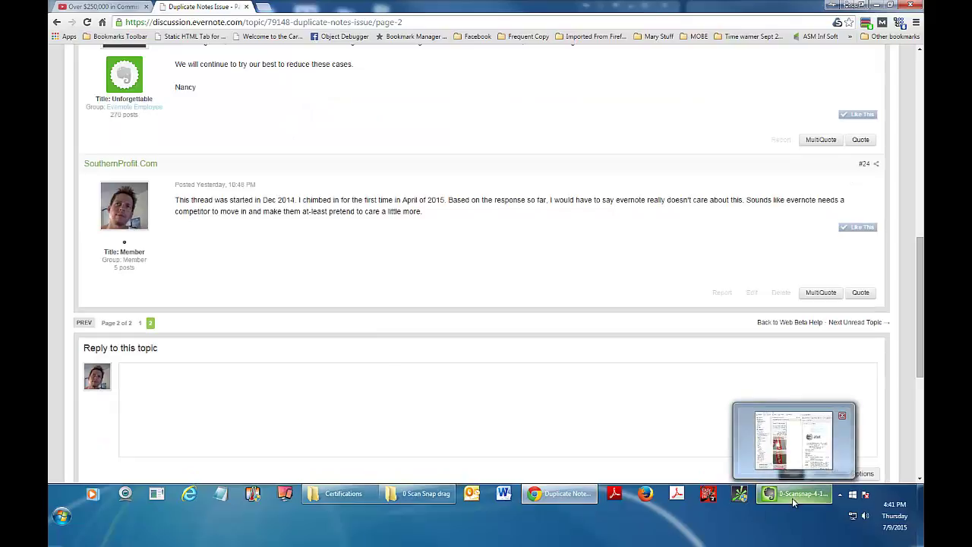
{"action": "left_click", "coordinate": [792, 499]}
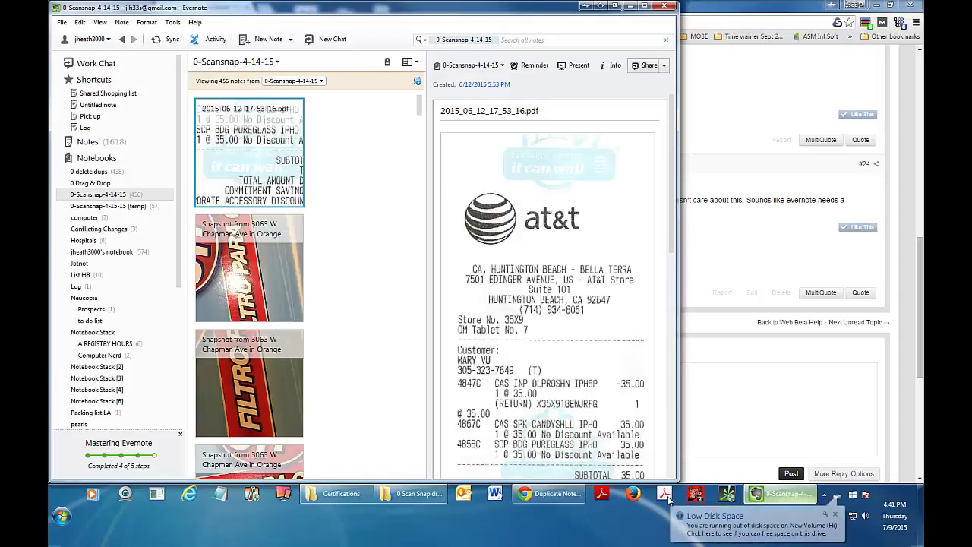
{"action": "left_click", "coordinate": [341, 494]}
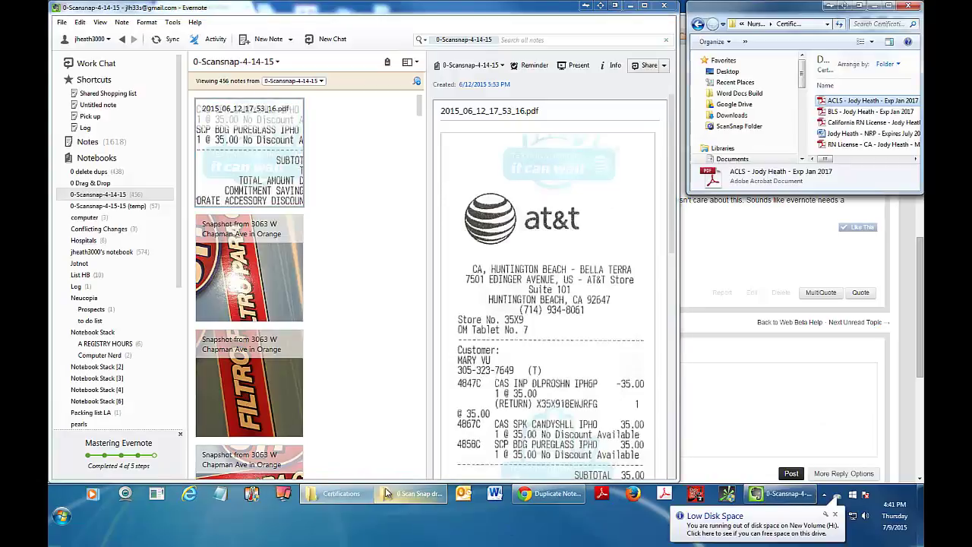
{"action": "left_click", "coordinate": [401, 496]}
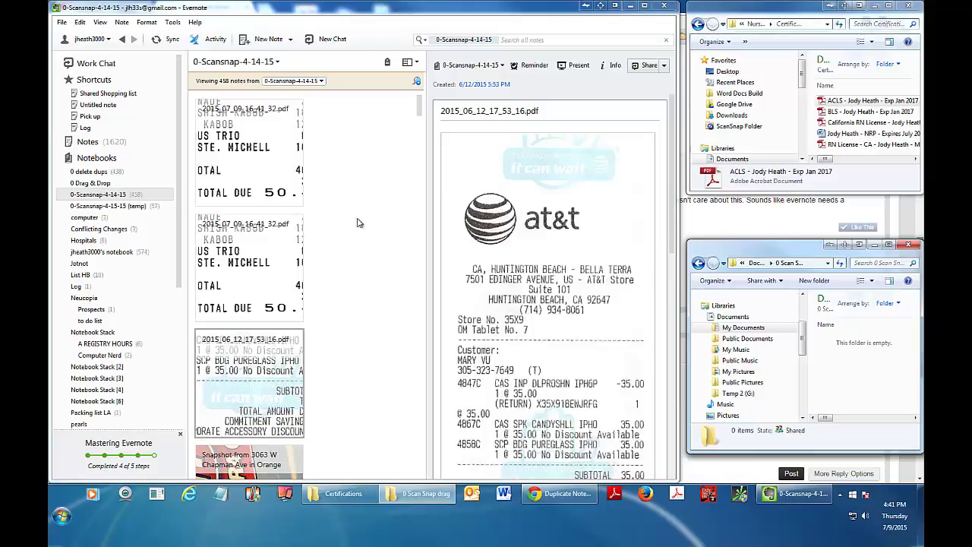
- Open Evernote's Import Folders settings and compare the monitored folders with the image saving folder in ScanSnap Manager
{"action": "left_click", "coordinate": [174, 25]}
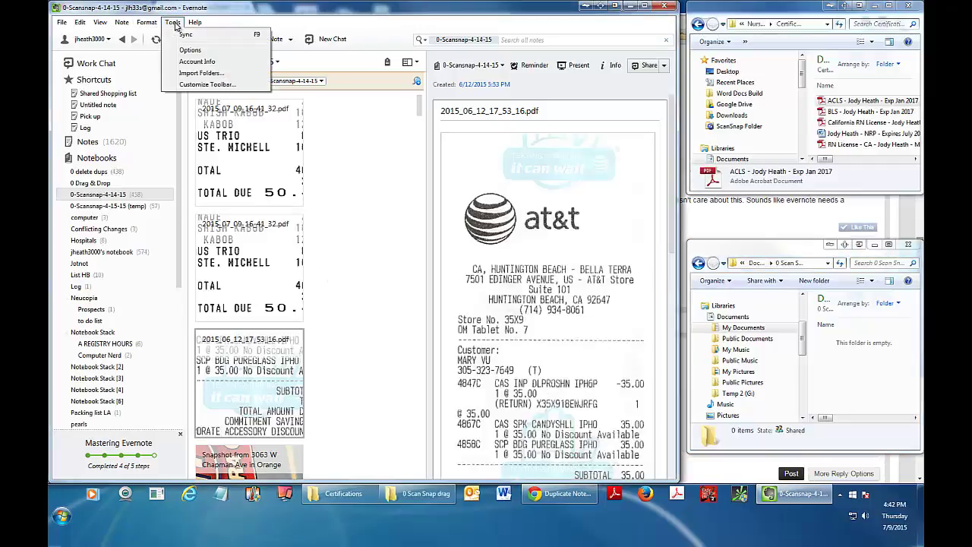
{"action": "left_click", "coordinate": [234, 92]}
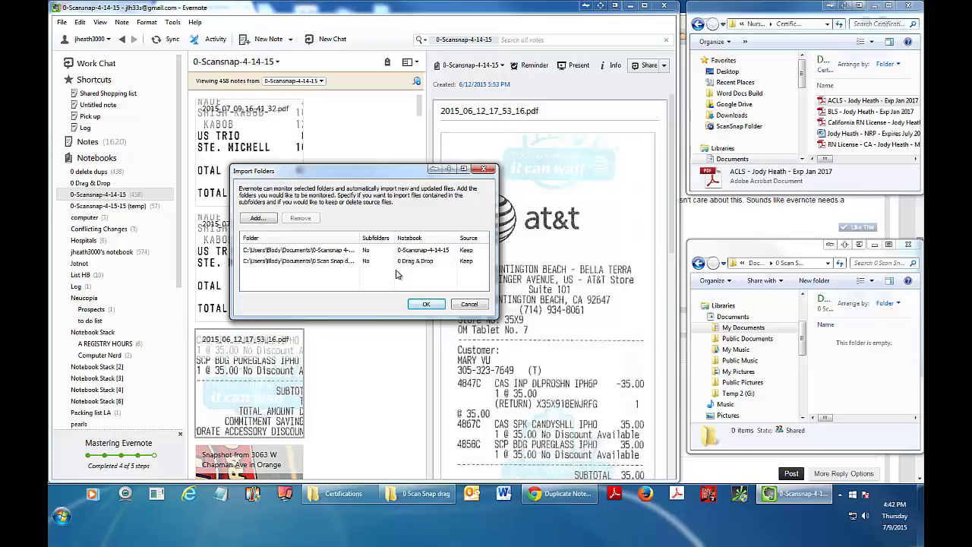
{"action": "left_click", "coordinate": [841, 494]}
{"action": "left_click", "coordinate": [815, 441]}
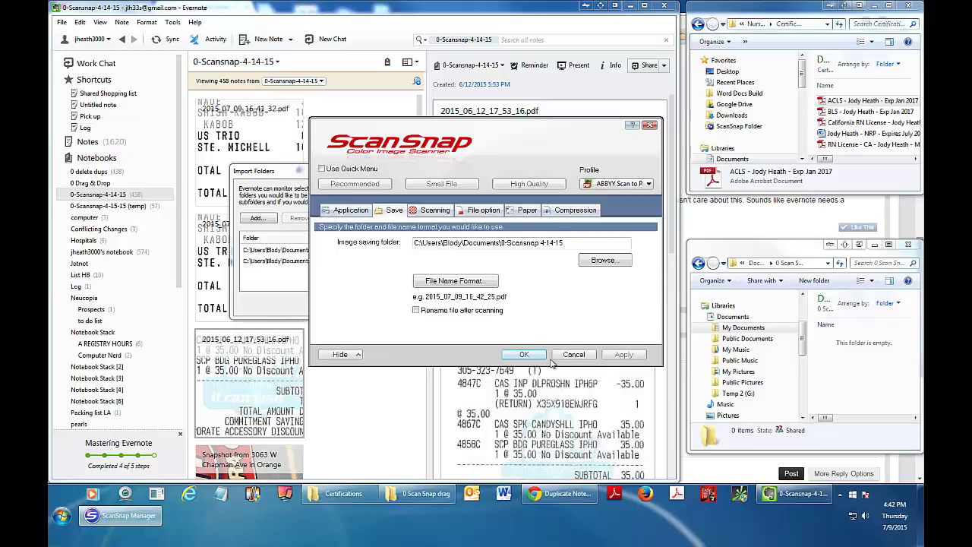
{"action": "left_click", "coordinate": [650, 124]}
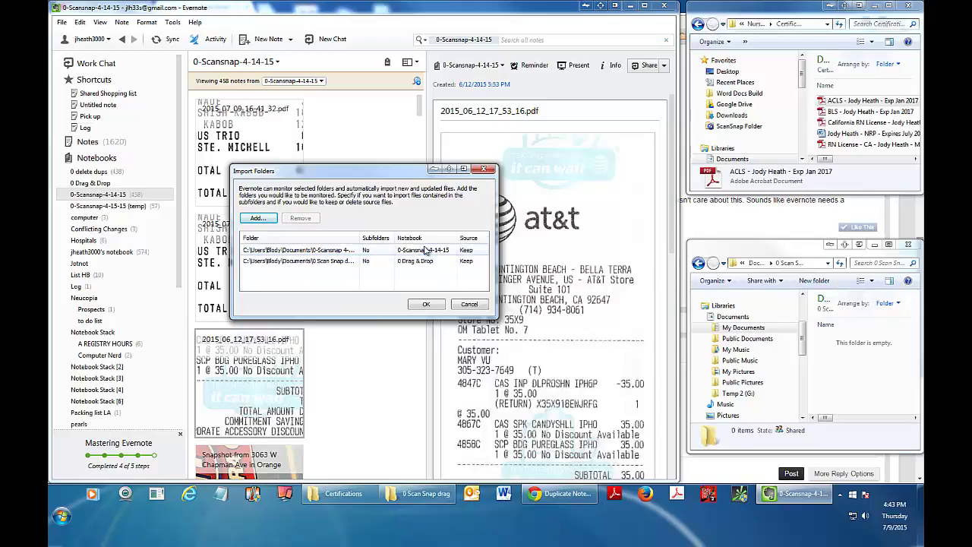
- Remove the 0-Scansnap 4-14-15 folder from Evernote's monitored import folders and save the change
{"action": "left_click", "coordinate": [423, 256]}
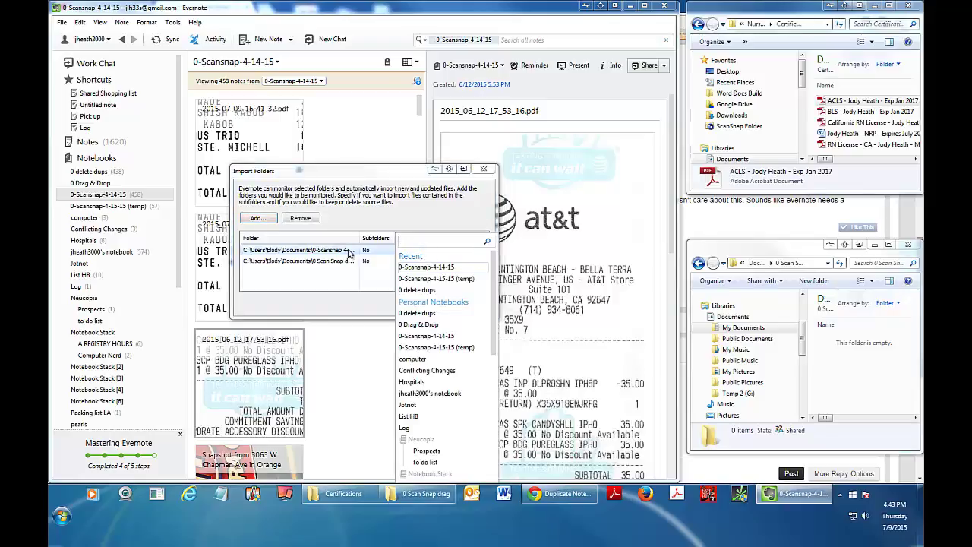
{"action": "left_click", "coordinate": [414, 265]}
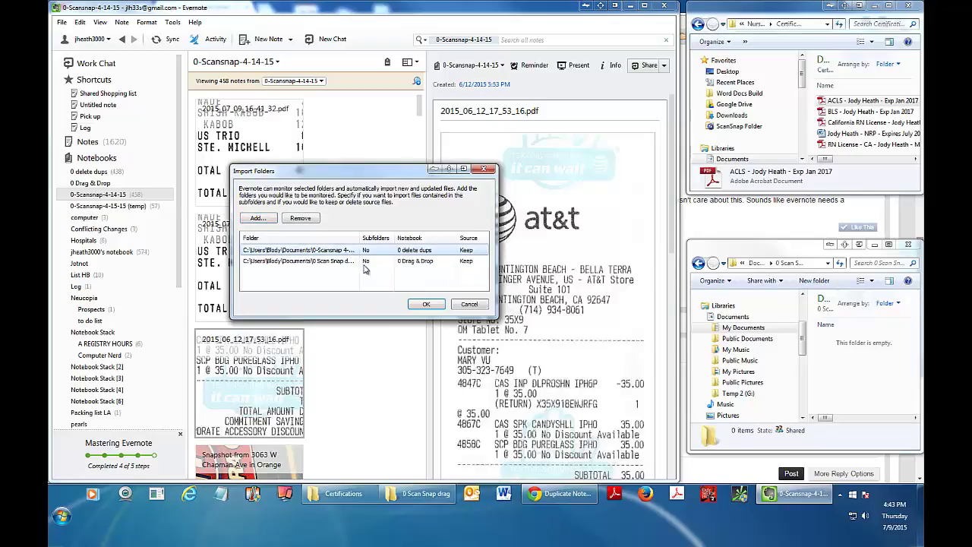
{"action": "left_click", "coordinate": [286, 251]}
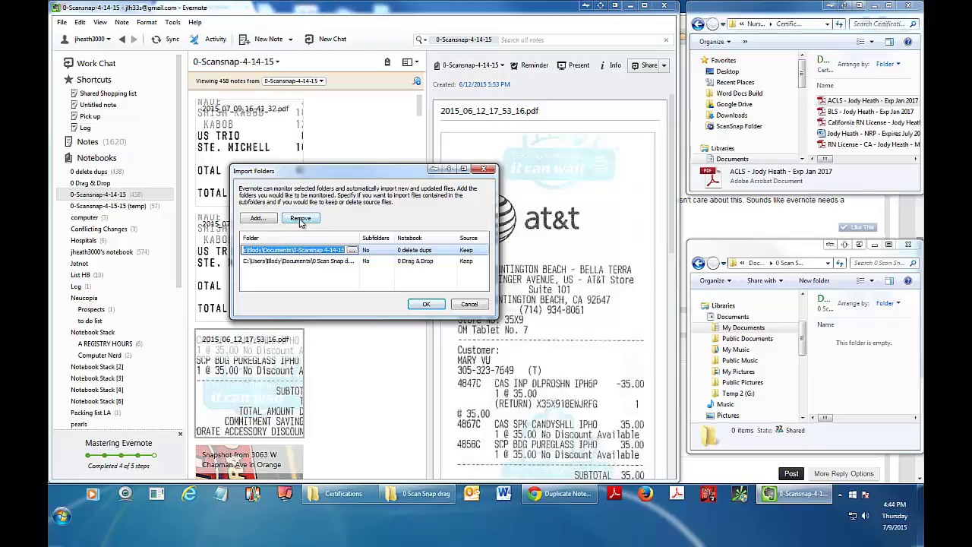
{"action": "left_click", "coordinate": [301, 220]}
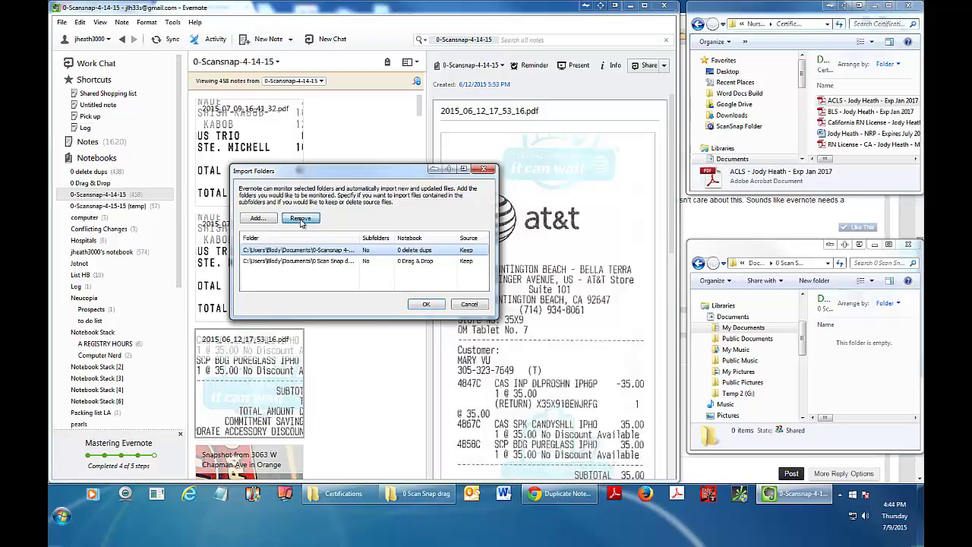
{"action": "left_click", "coordinate": [426, 304]}
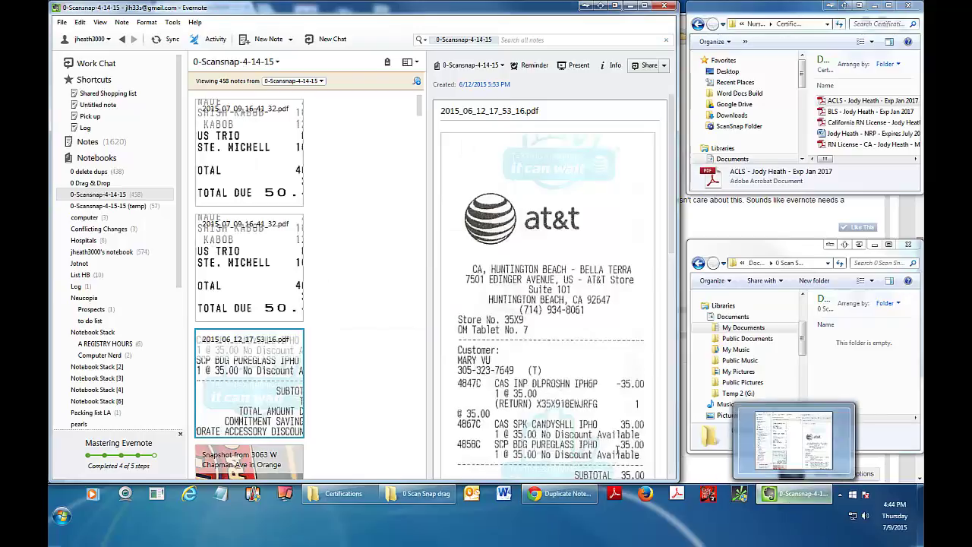
- Delete both copies of the 2015_07_09_16_41_32.pdf note from the 0-Scansnap-4-14-15 notebook
{"action": "left_click", "coordinate": [232, 172]}
{"action": "left_click", "coordinate": [255, 265], "text": "ctrl"}
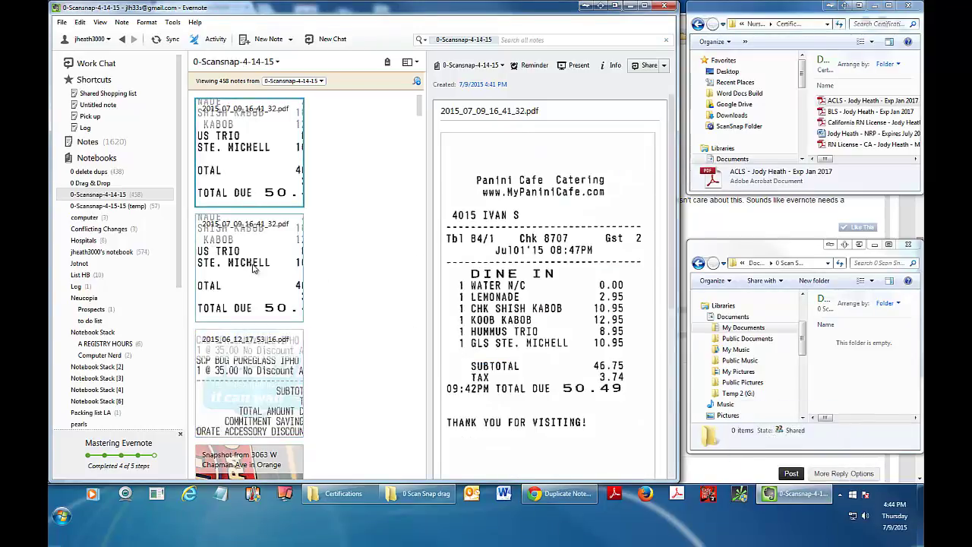
{"action": "right_click", "coordinate": [257, 248]}
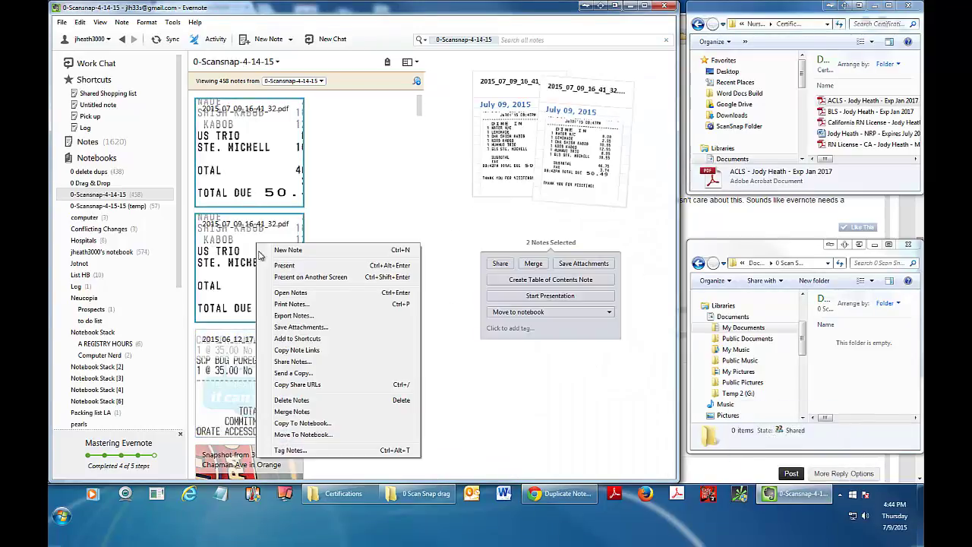
{"action": "left_click", "coordinate": [291, 401]}
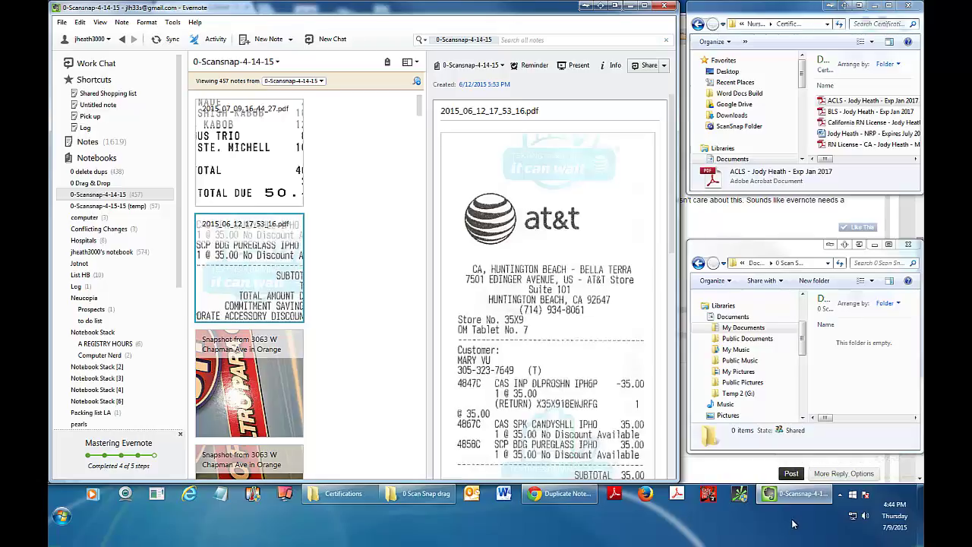
- In ScanSnap Manager, try None (Scan to File) as the application, check the image saving folder, and discard the change
{"action": "mouse_move", "coordinate": [790, 499]}
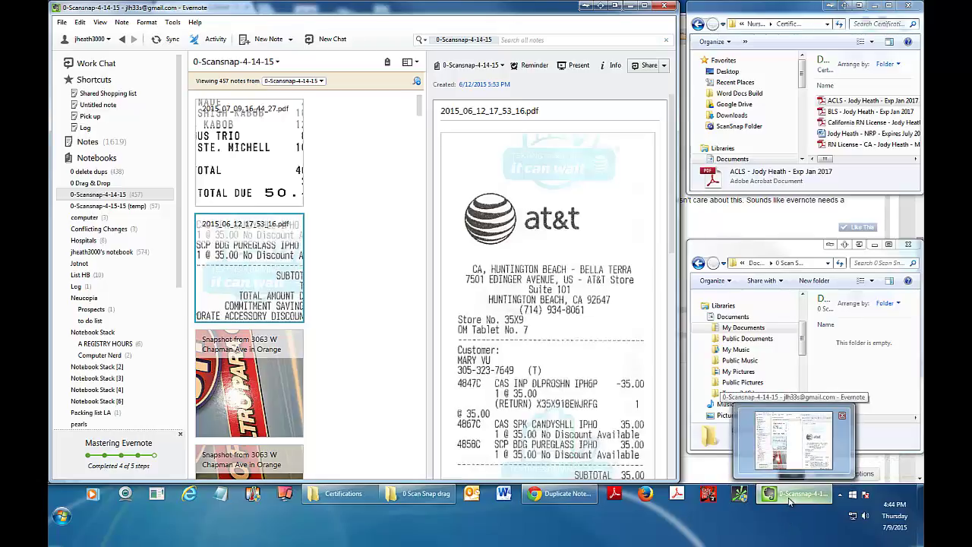
{"action": "left_click", "coordinate": [840, 495]}
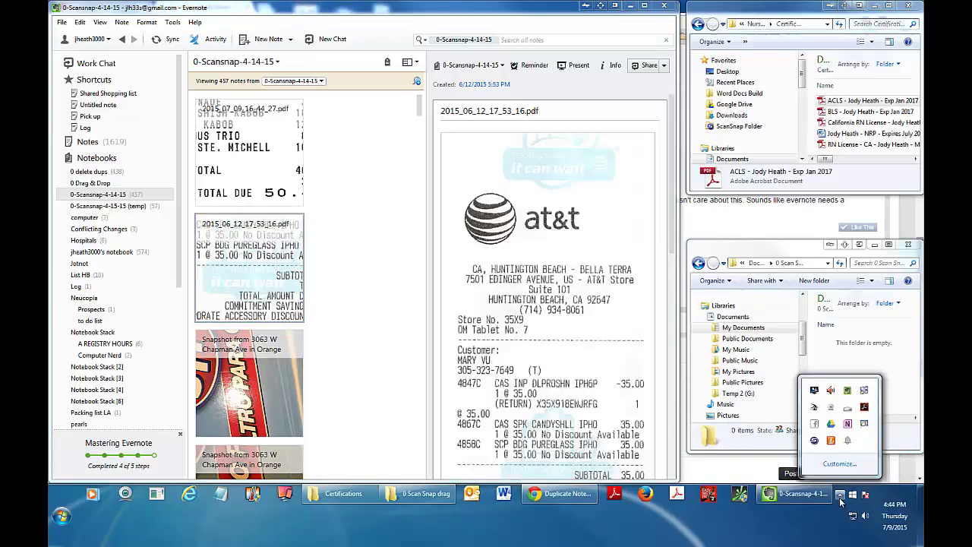
{"action": "double_click", "coordinate": [815, 441]}
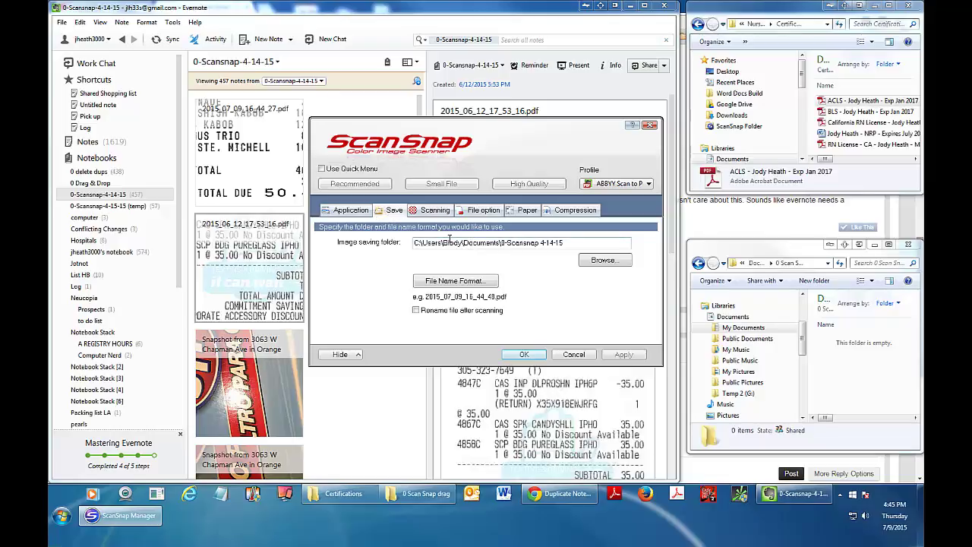
{"action": "left_click", "coordinate": [351, 211]}
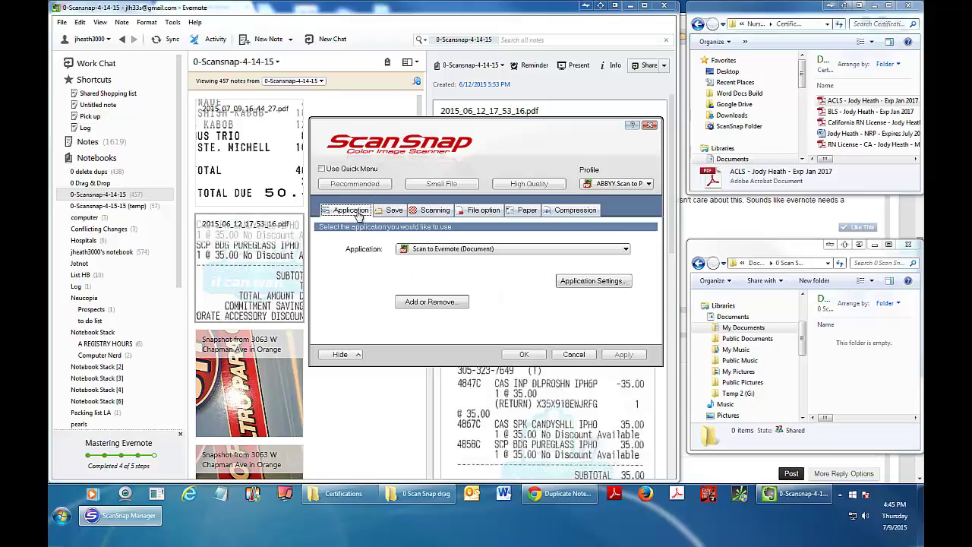
{"action": "left_click", "coordinate": [467, 255]}
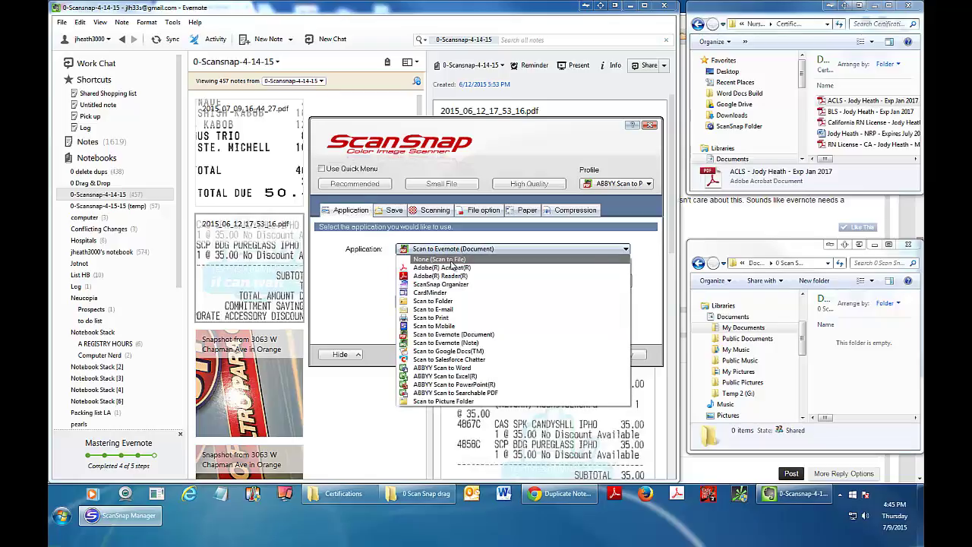
{"action": "left_click", "coordinate": [454, 266]}
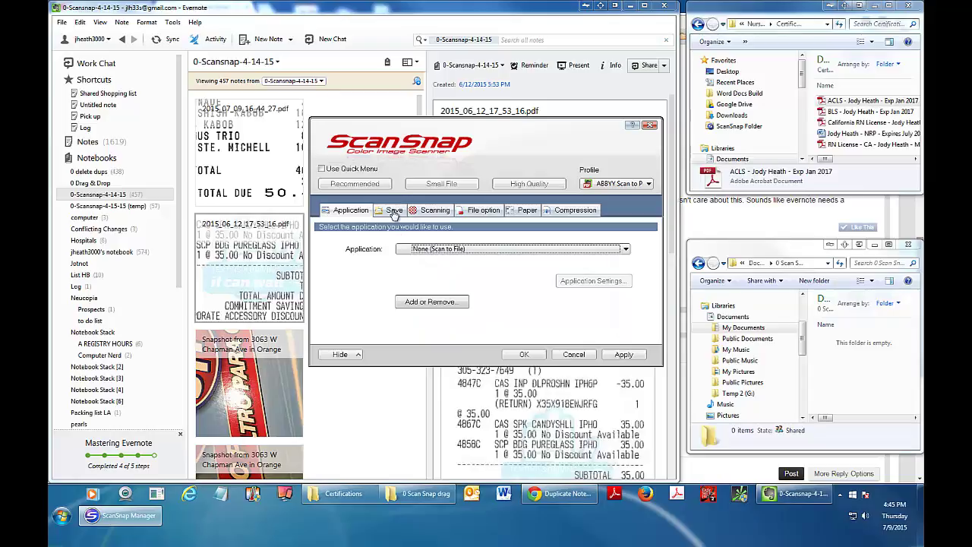
{"action": "left_click", "coordinate": [394, 213]}
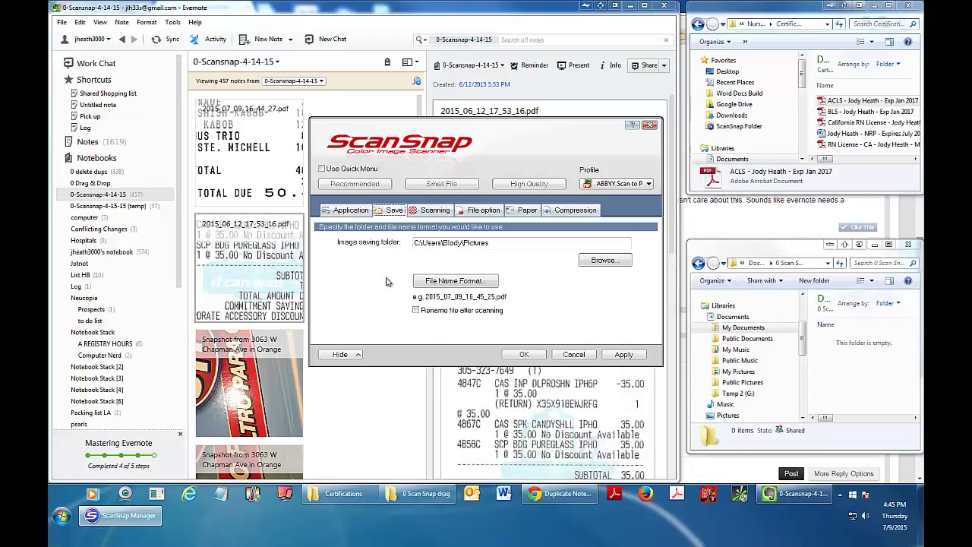
{"action": "left_click", "coordinate": [575, 354]}
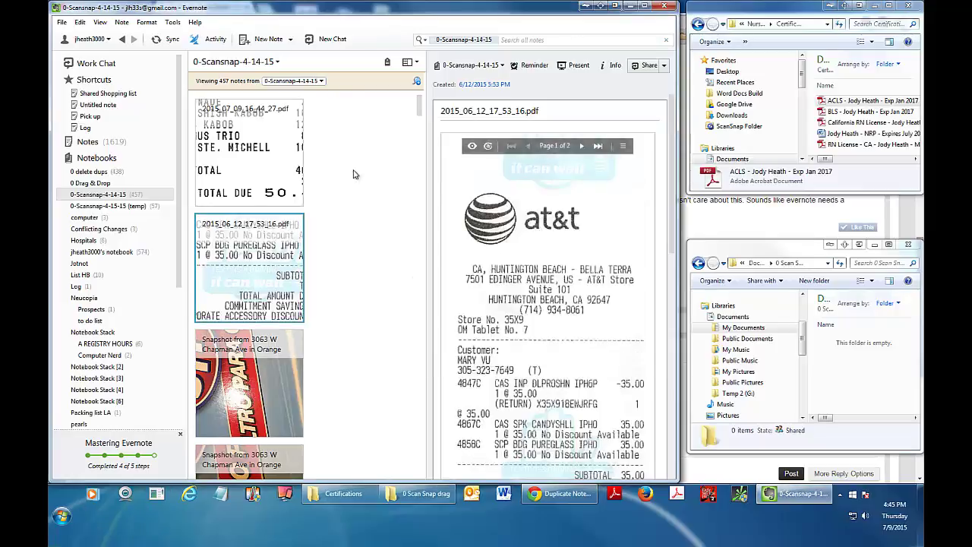
- Review the remaining monitored folder in Evernote's Import Folders settings without changing anything
{"action": "left_click", "coordinate": [172, 23]}
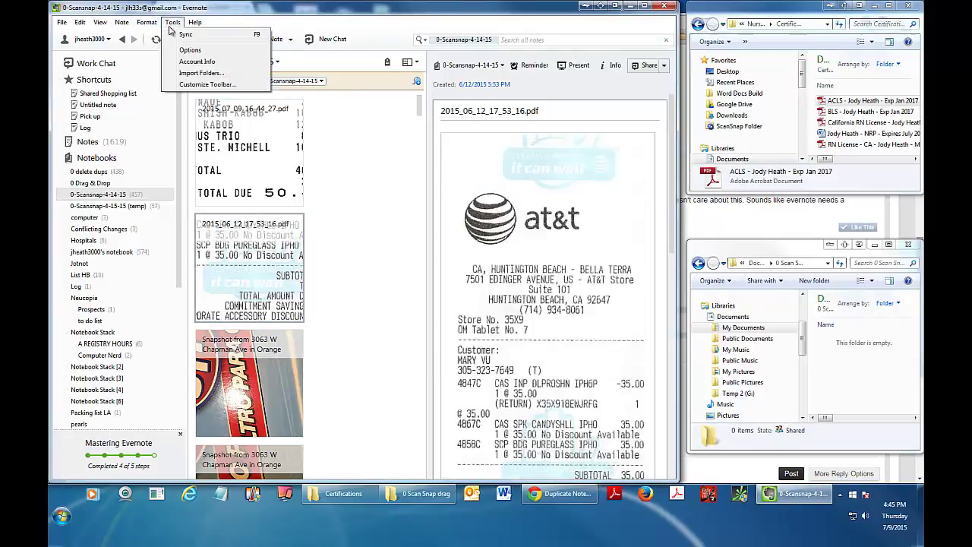
{"action": "left_click", "coordinate": [201, 73]}
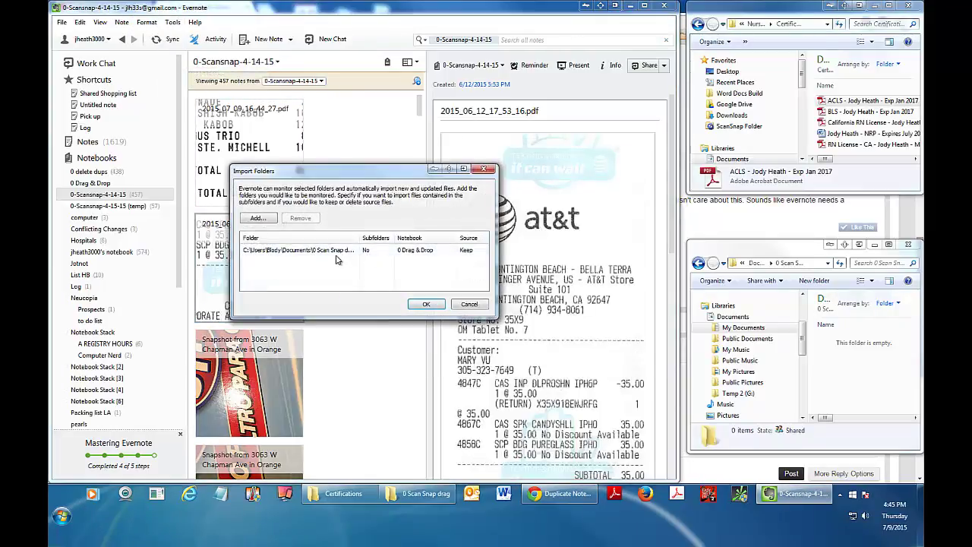
{"action": "left_click", "coordinate": [471, 304]}
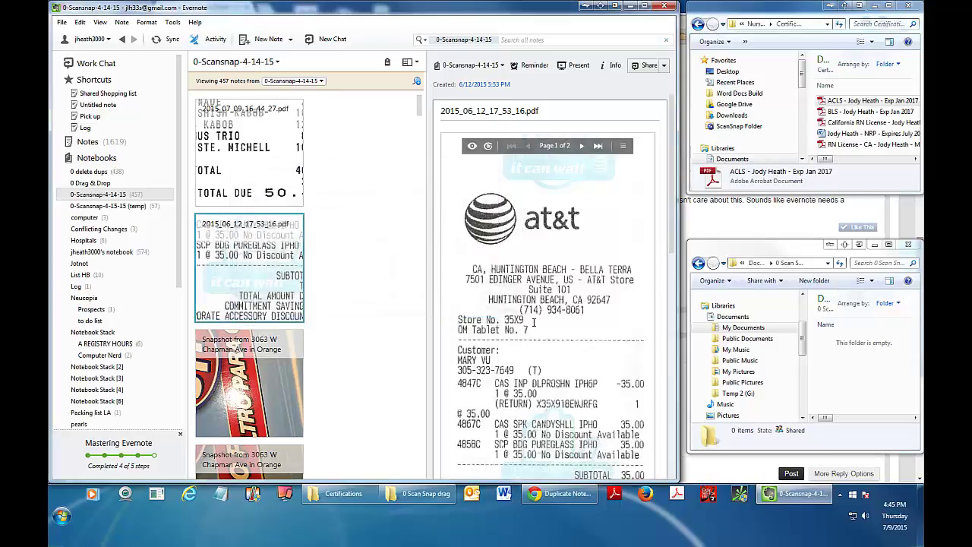
- Check the selected application and the image saving folder in ScanSnap Manager, and close its settings
{"action": "left_click", "coordinate": [796, 495]}
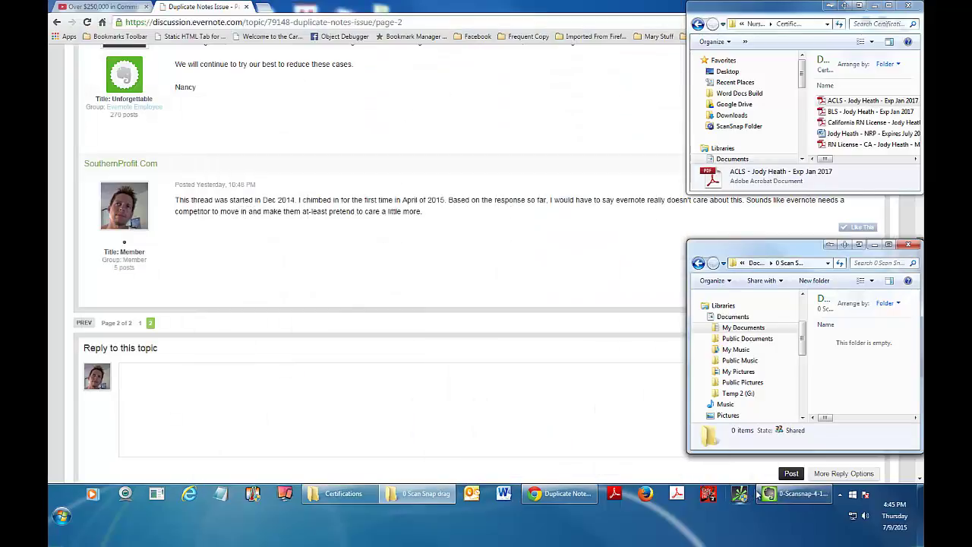
{"action": "left_click", "coordinate": [802, 497]}
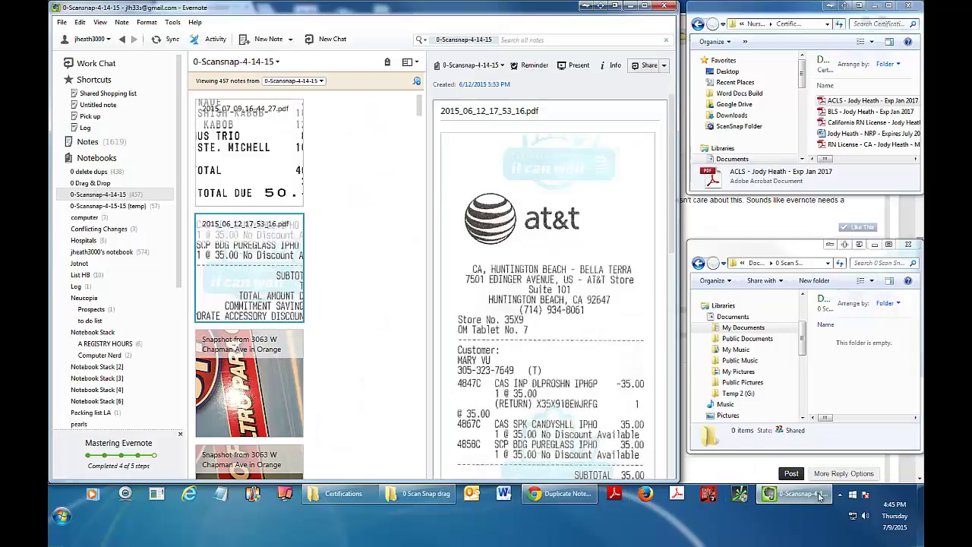
{"action": "left_click", "coordinate": [842, 505]}
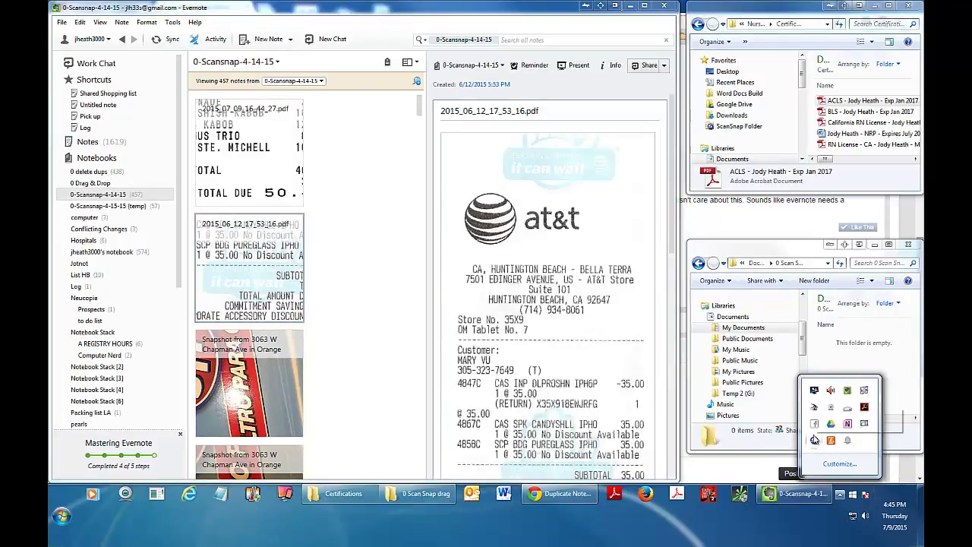
{"action": "left_click", "coordinate": [815, 442]}
{"action": "left_click", "coordinate": [815, 443]}
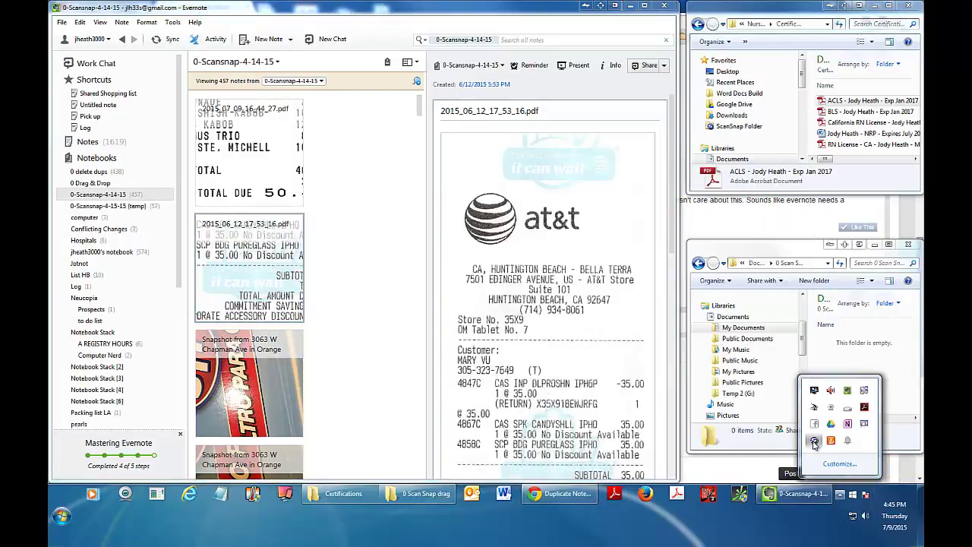
{"action": "left_click", "coordinate": [814, 442]}
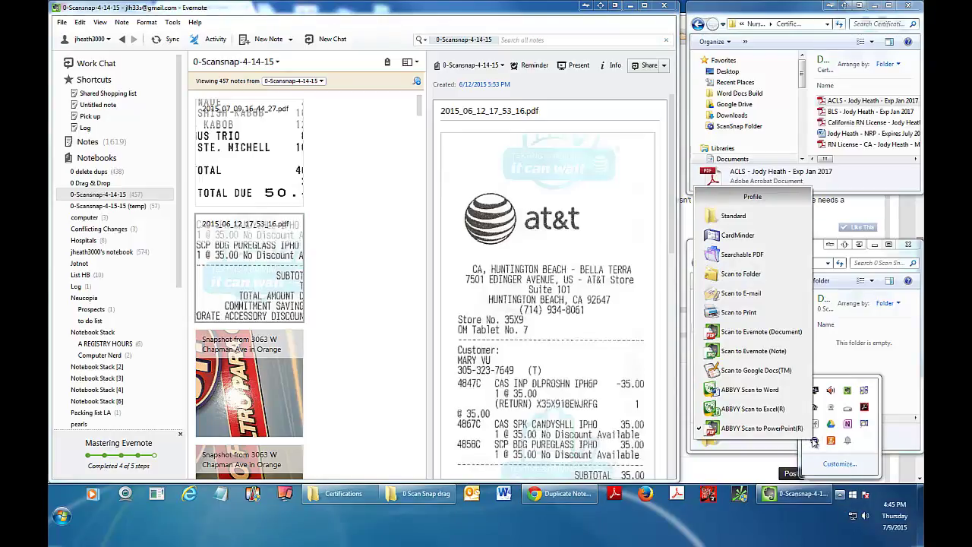
{"action": "double_click", "coordinate": [815, 442]}
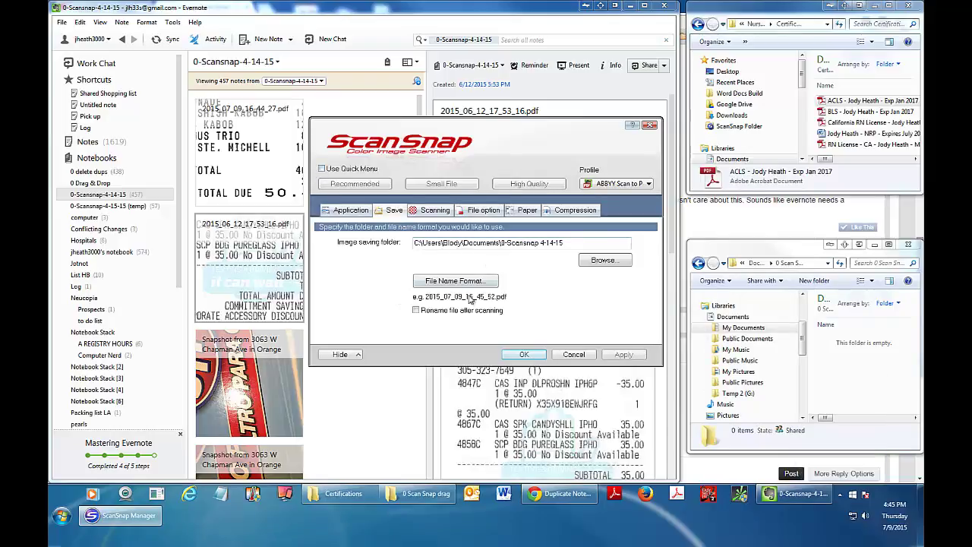
{"action": "left_click", "coordinate": [348, 211]}
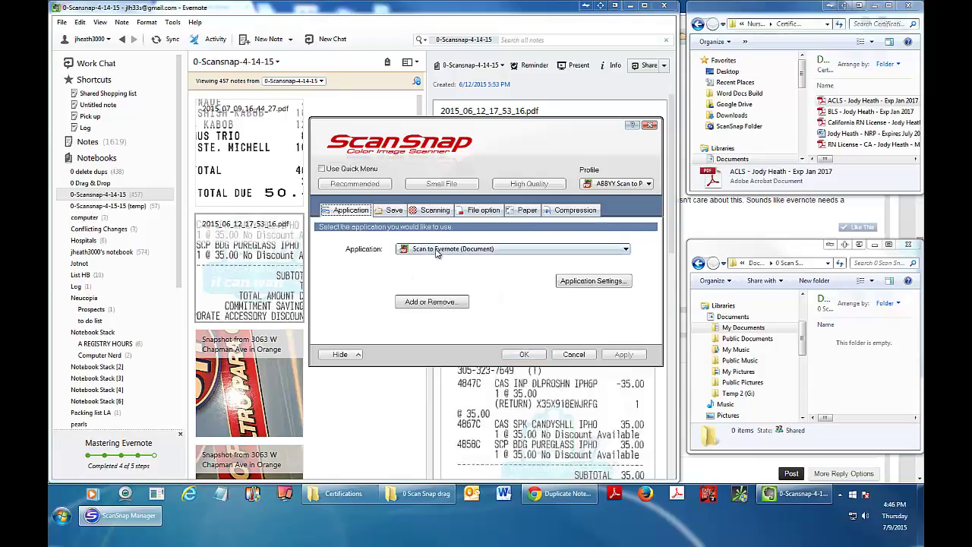
{"action": "left_click", "coordinate": [393, 214]}
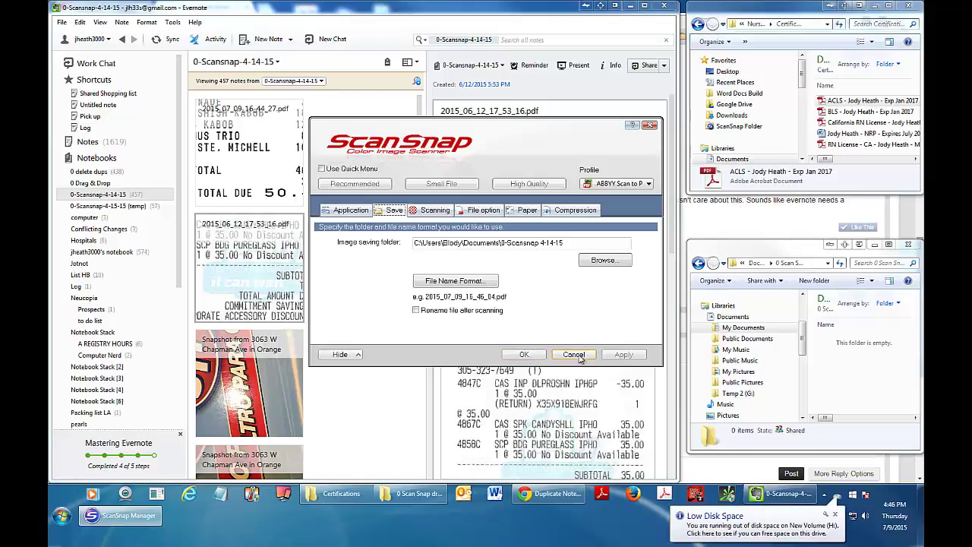
{"action": "left_click", "coordinate": [534, 355]}
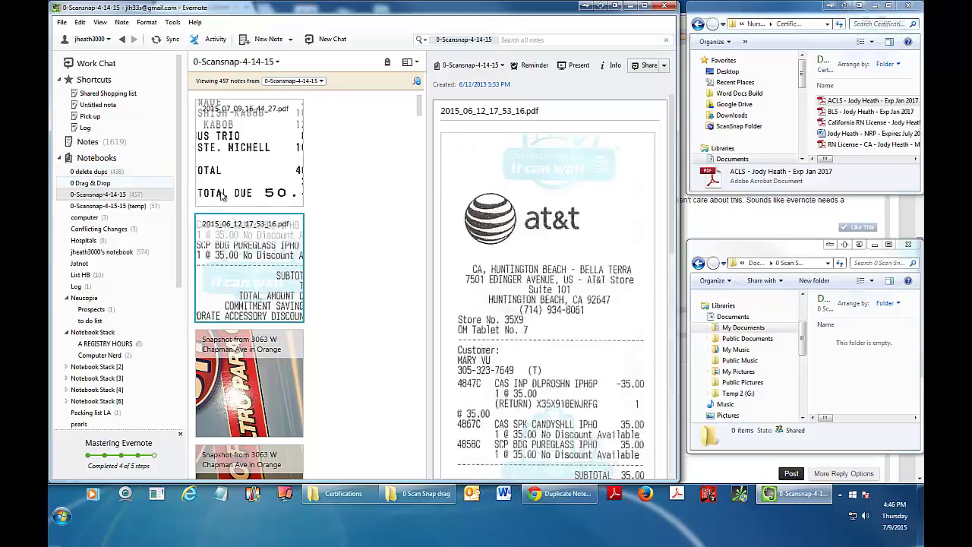
- Check the monitored folder and its assigned notebook in Evernote's Import Folders settings
{"action": "left_click", "coordinate": [172, 22]}
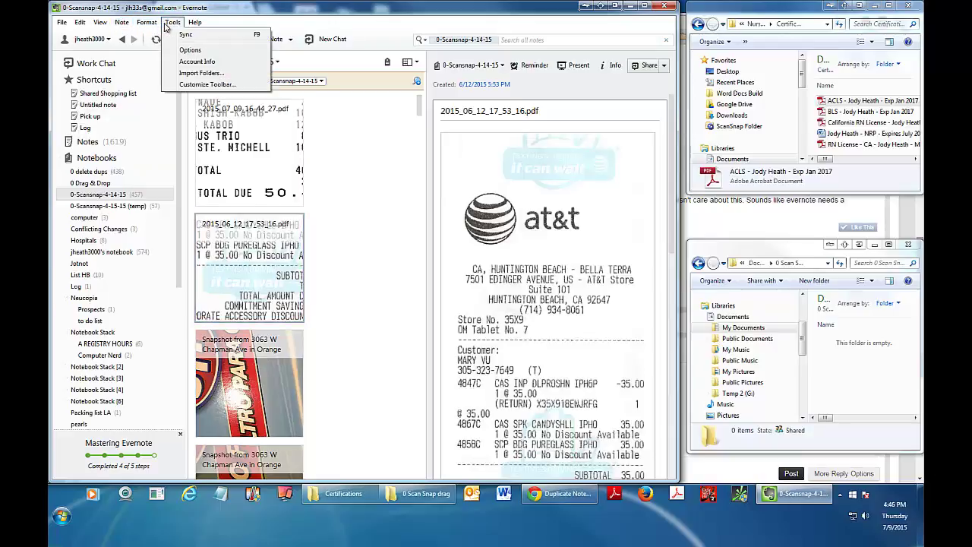
{"action": "left_click", "coordinate": [183, 73]}
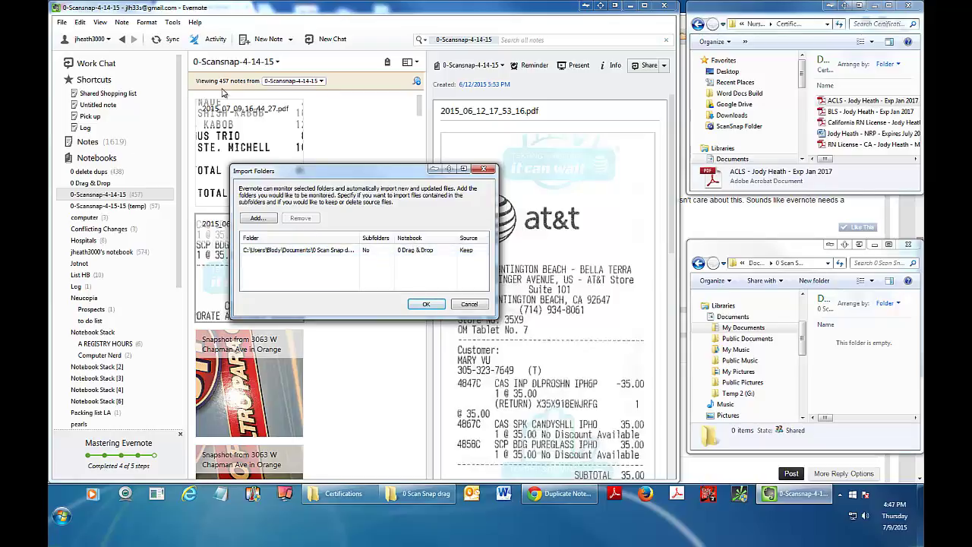
{"action": "left_click", "coordinate": [469, 304]}
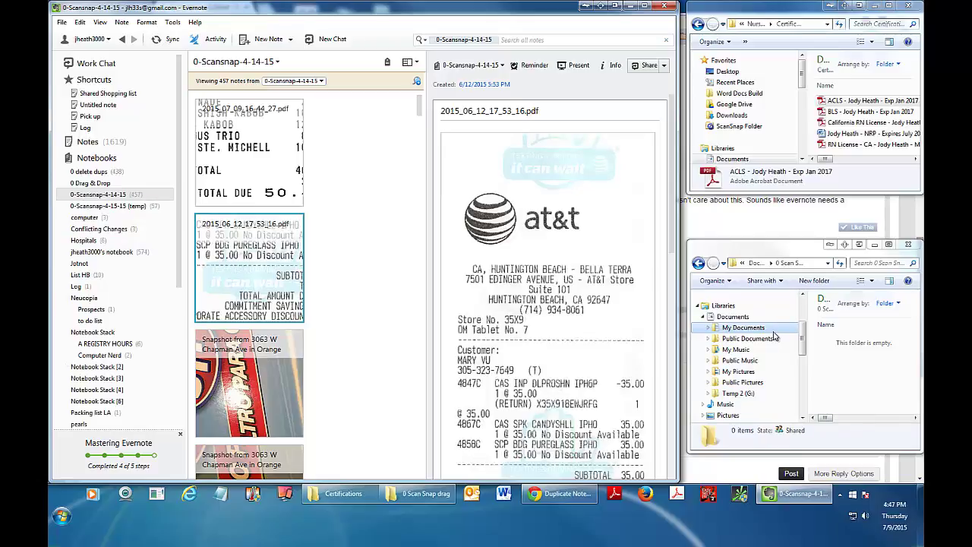
- Show the option for creating a notebook, and view the 0-Scansnap-4-14-15 and 0 Drag & Drop notebooks
{"action": "right_click", "coordinate": [91, 164]}
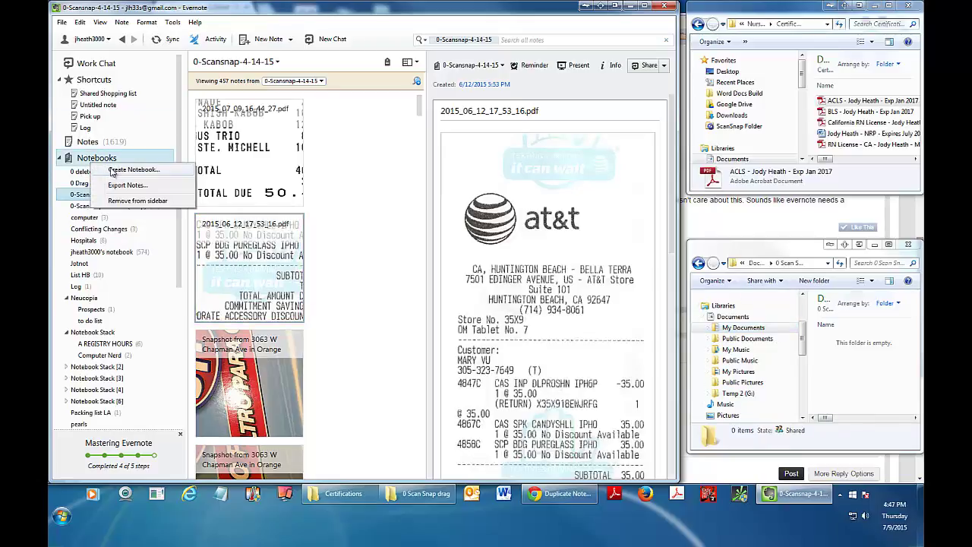
{"action": "left_click", "coordinate": [82, 196]}
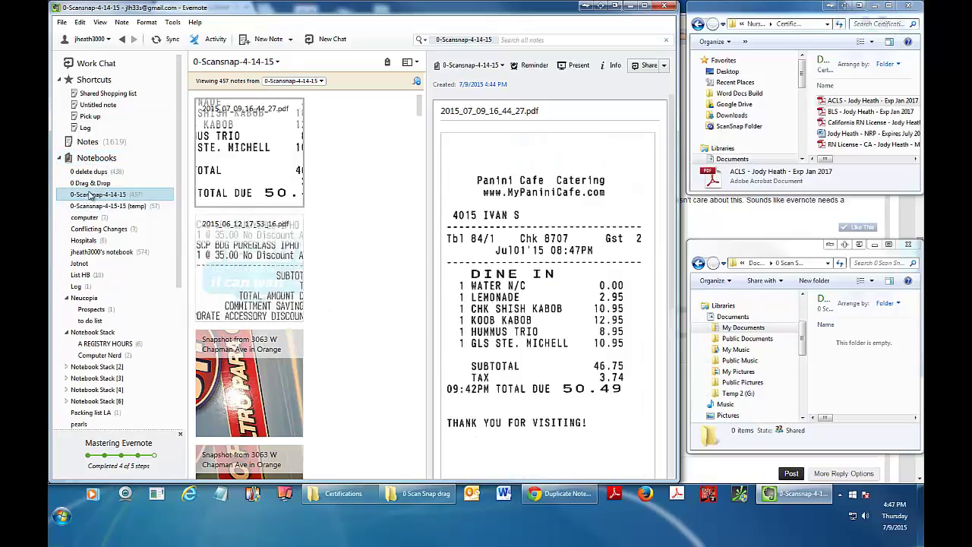
{"action": "left_click", "coordinate": [91, 184]}
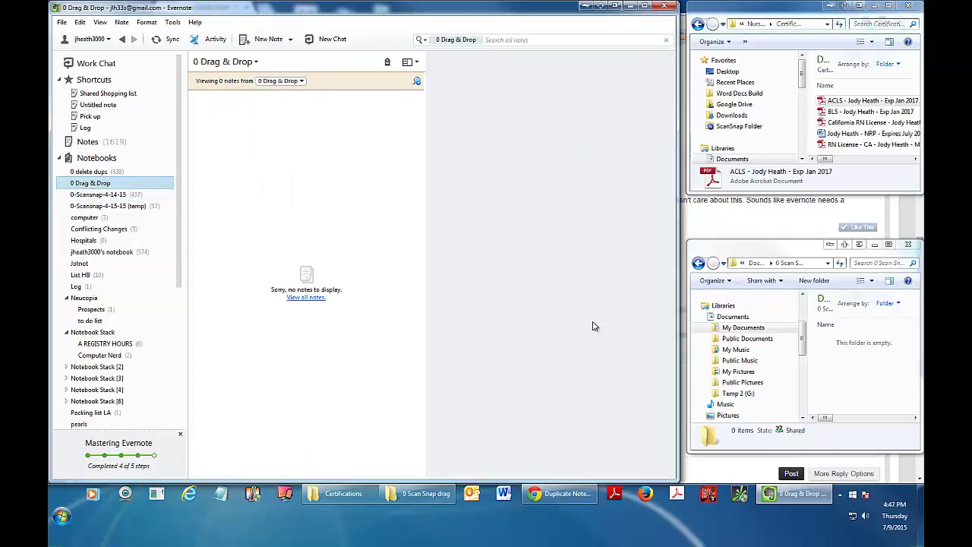
- Pick 0 Drag & Drop as the destination notebook for the monitored import folder, and cancel the Import Folders settings
{"action": "left_click", "coordinate": [172, 24]}
{"action": "left_click", "coordinate": [195, 73]}
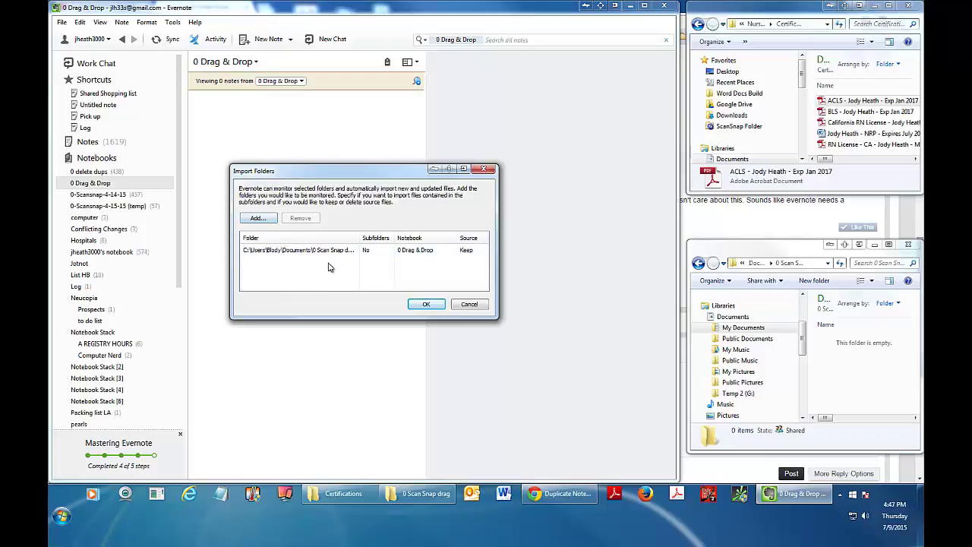
{"action": "left_click", "coordinate": [424, 250]}
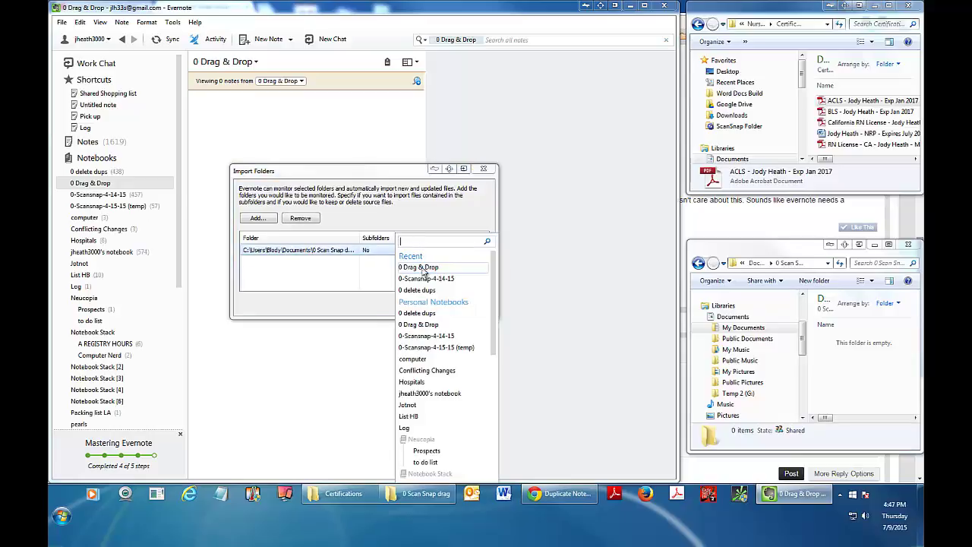
{"action": "left_click", "coordinate": [423, 269]}
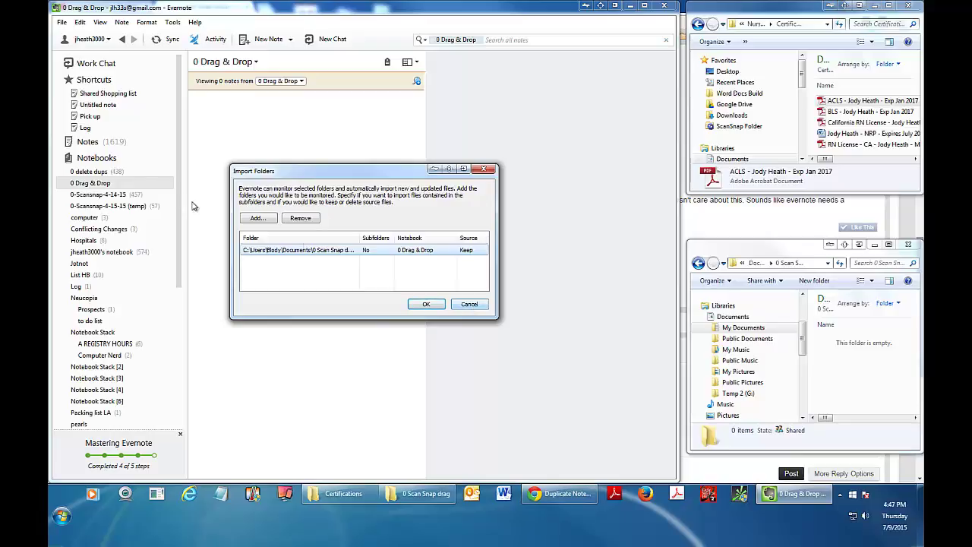
{"action": "left_click", "coordinate": [479, 303]}
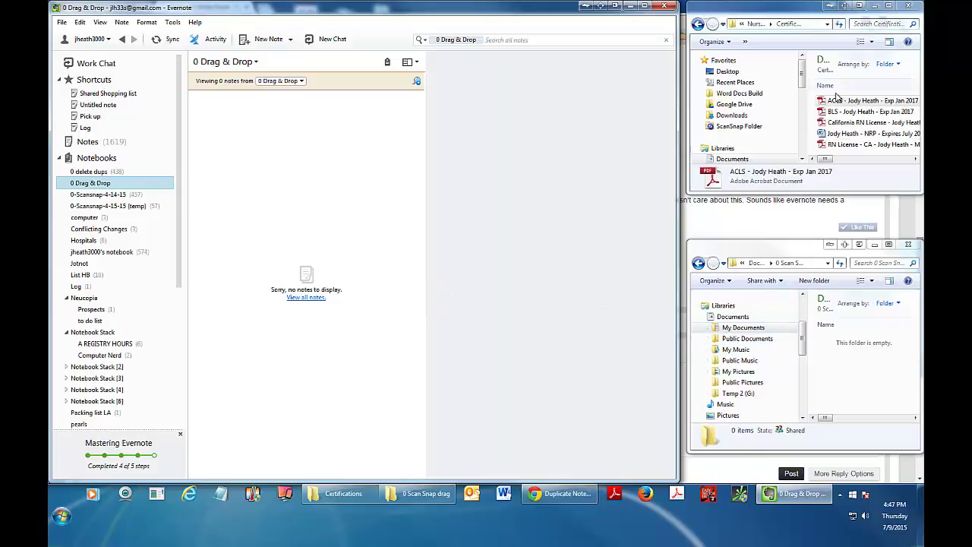
- Move the ACLS certification PDF from the Certifications folder into the 0 Scan Snap drag folder, and check the 0-Scansnap-4-14-15 notebook
{"action": "left_click", "coordinate": [838, 106]}
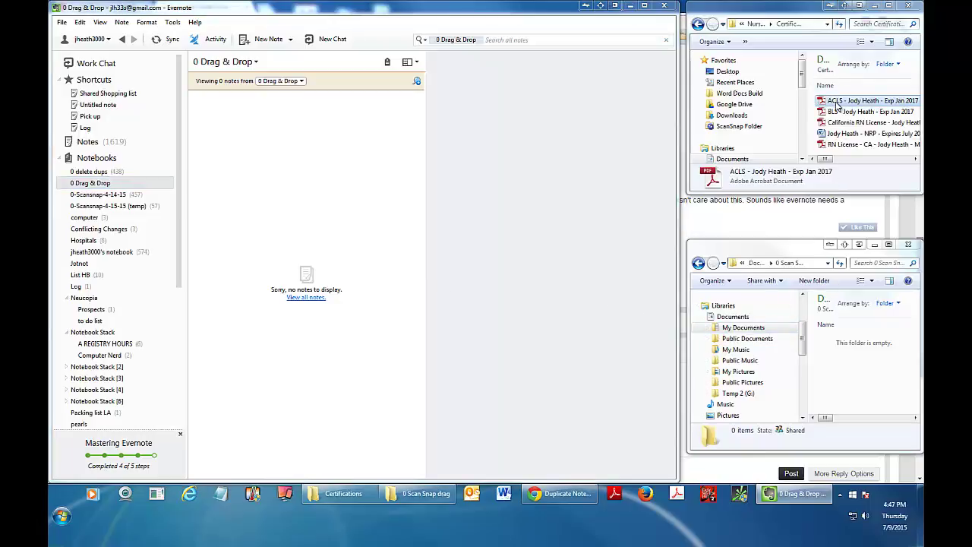
{"action": "left_click_drag", "start_coordinate": [838, 107], "coordinate": [828, 412]}
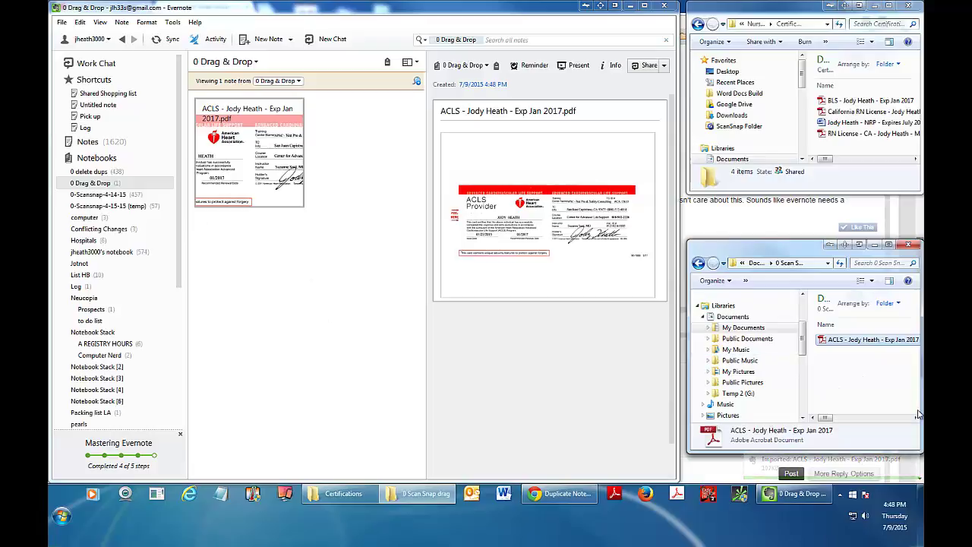
{"action": "left_click", "coordinate": [105, 196]}
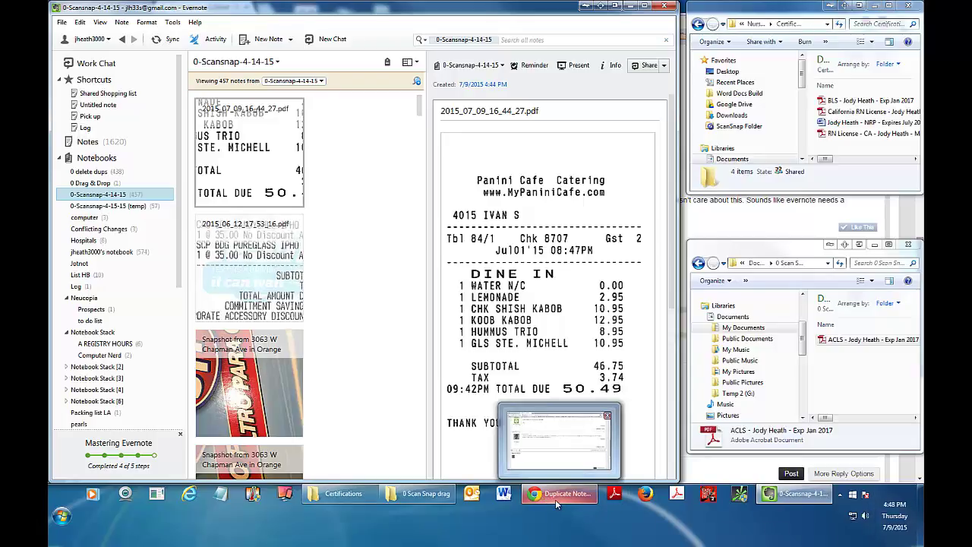
{"action": "mouse_move", "coordinate": [795, 499]}
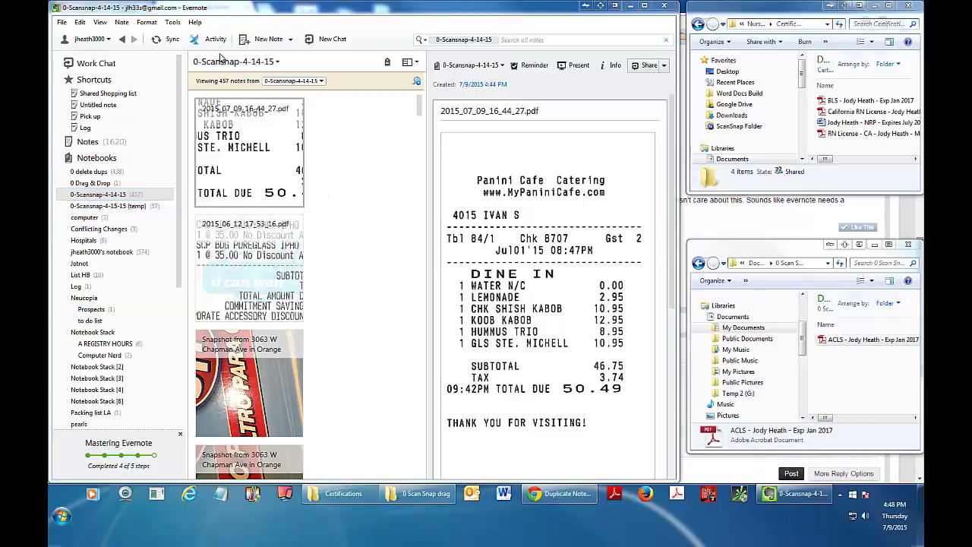
- Recheck which notebook the monitored folder imports into in Import Folders, leaving the settings as they are
{"action": "left_click", "coordinate": [172, 23]}
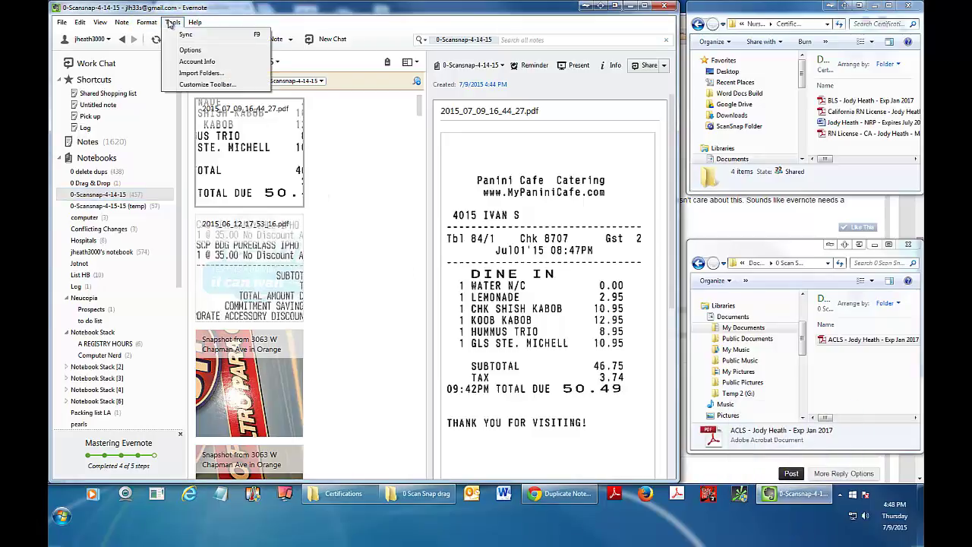
{"action": "left_click", "coordinate": [199, 75]}
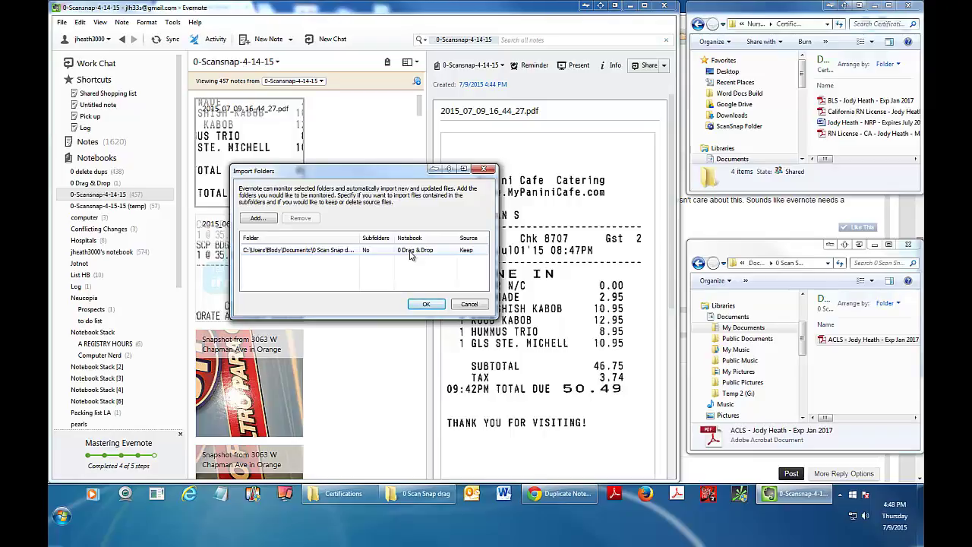
{"action": "left_click", "coordinate": [470, 305]}
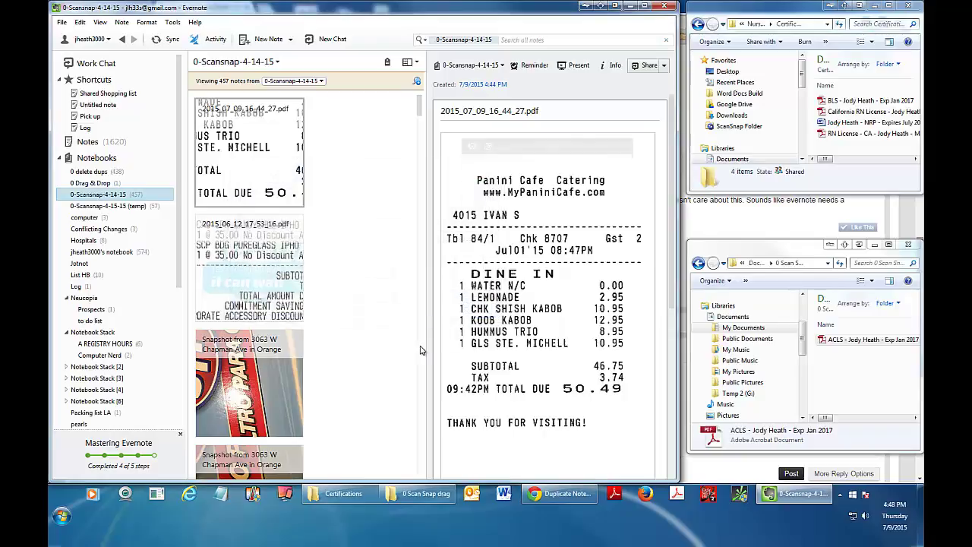